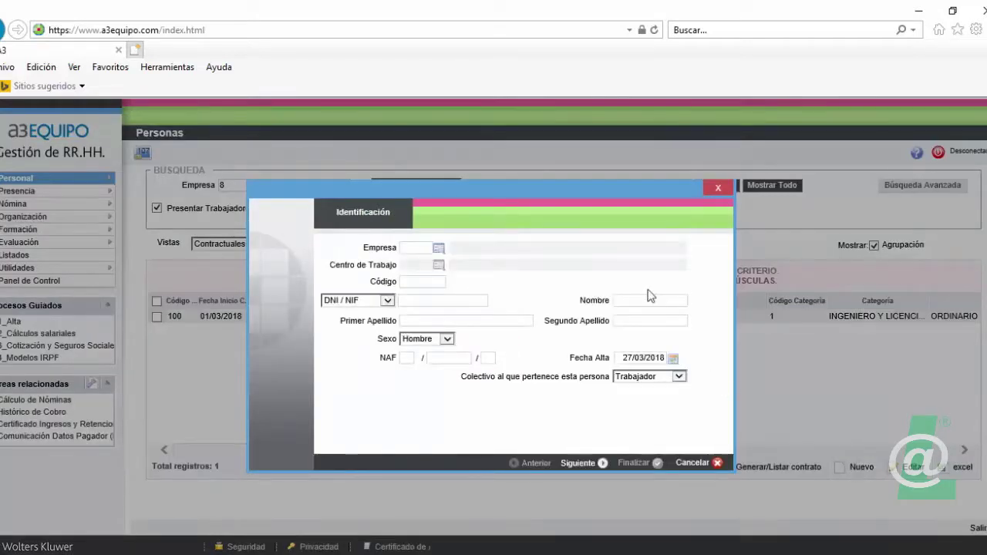
# - Enter company 8, then the employee's ID document number, first name and both surnames
pyautogui.click(428, 249)
pyautogui.write('8')
pyautogui.press('Tab')
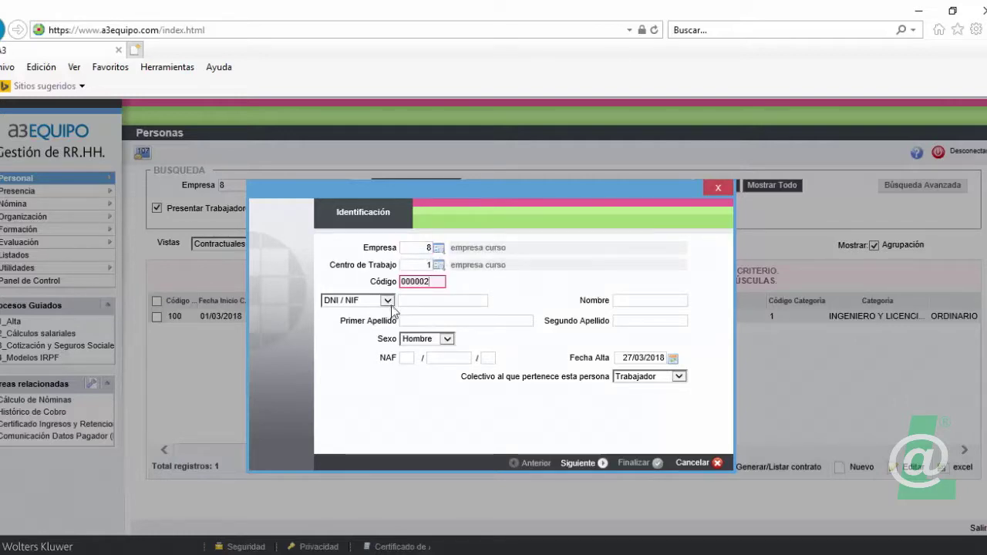
pyautogui.click(416, 301)
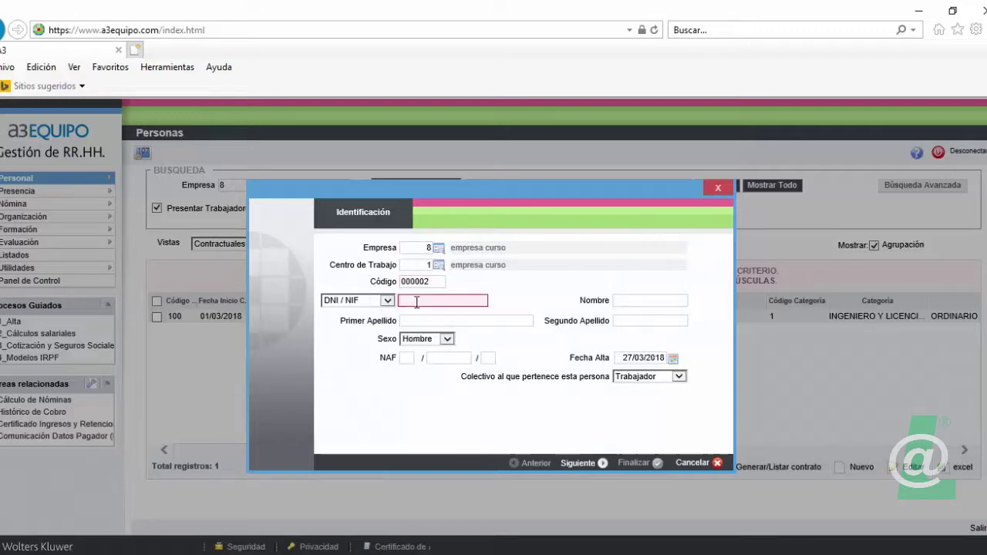
pyautogui.press('Tab')
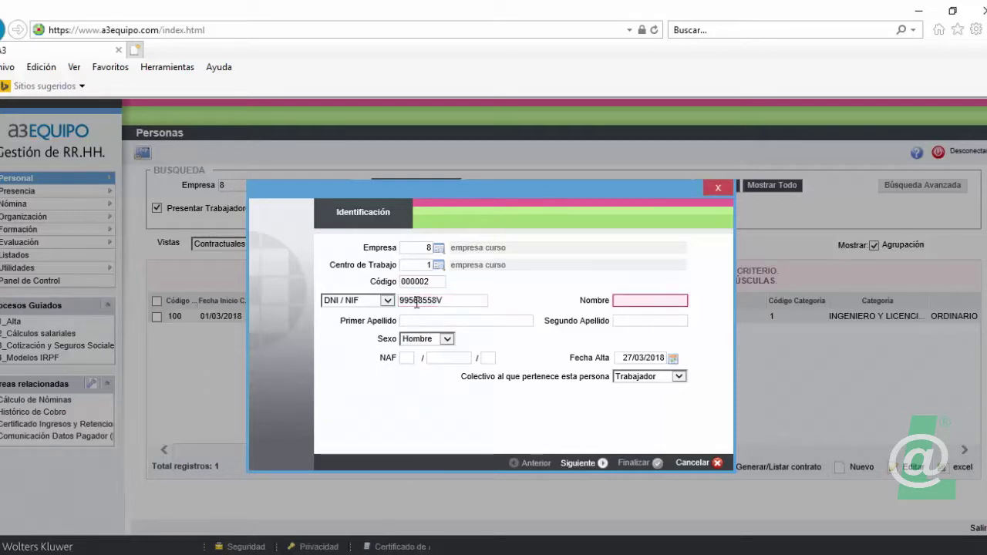
pyautogui.write('prueba')
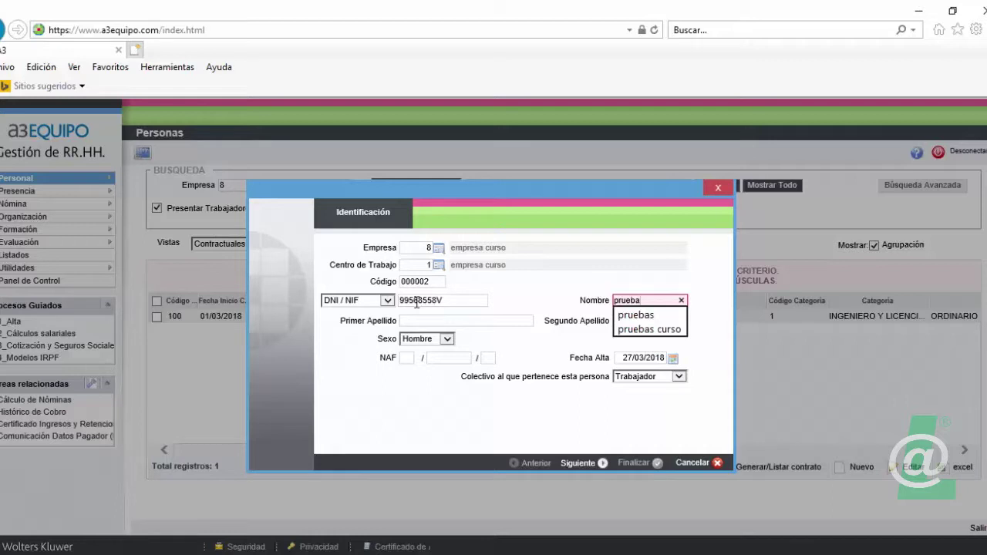
pyautogui.press('Tab')
pyautogui.write('t')
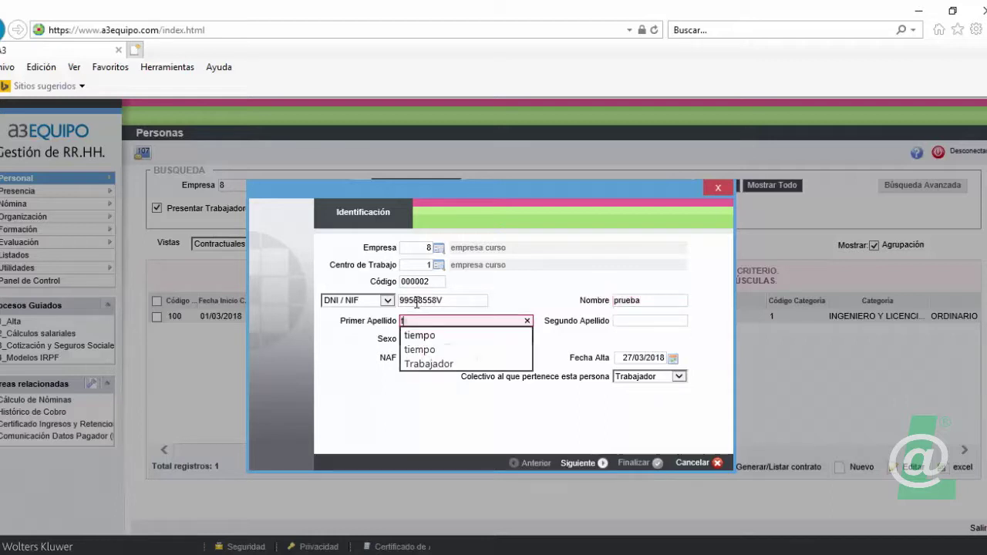
pyautogui.write('rabaja')
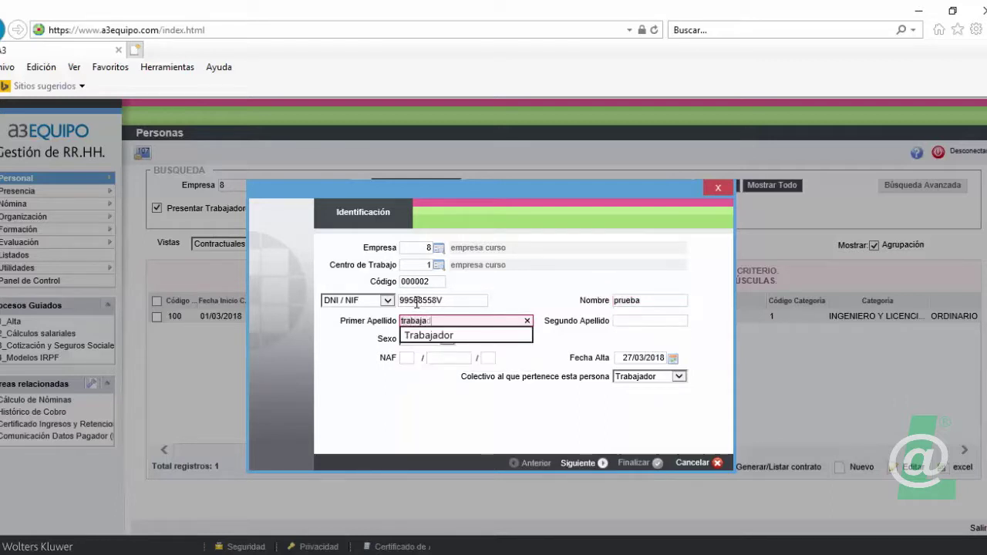
pyautogui.write('dor')
pyautogui.press('Tab')
pyautogui.write('curs')
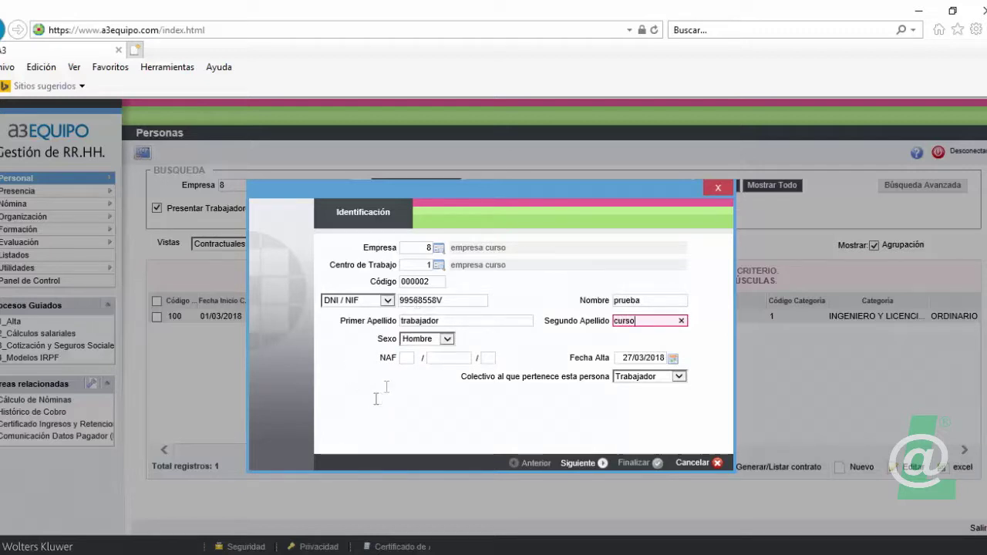
# - Fill in the social security number, start date 01/03/2018, and keep collective Trabajador
pyautogui.click(407, 358)
pyautogui.write('36')
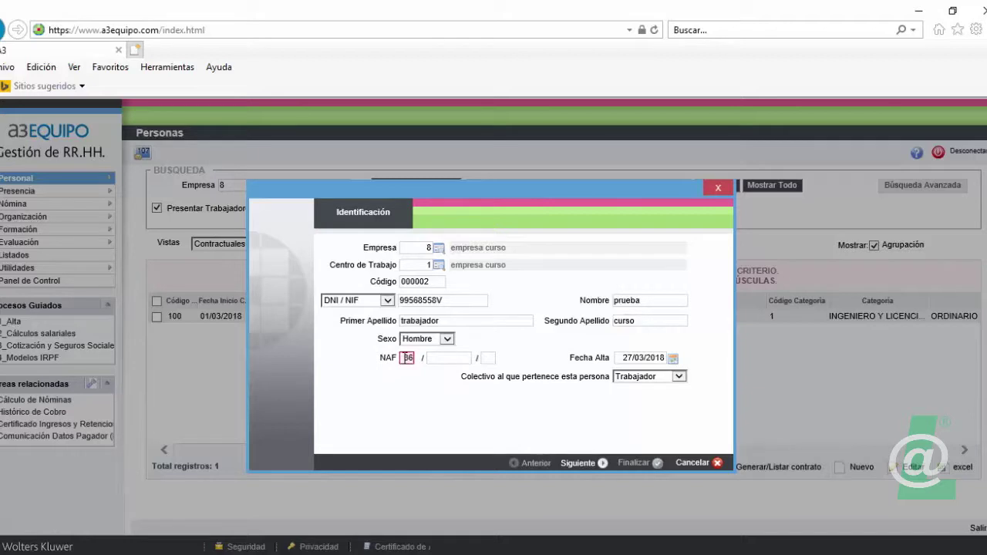
pyautogui.press('Tab')
pyautogui.write('454444')
pyautogui.press('Tab')
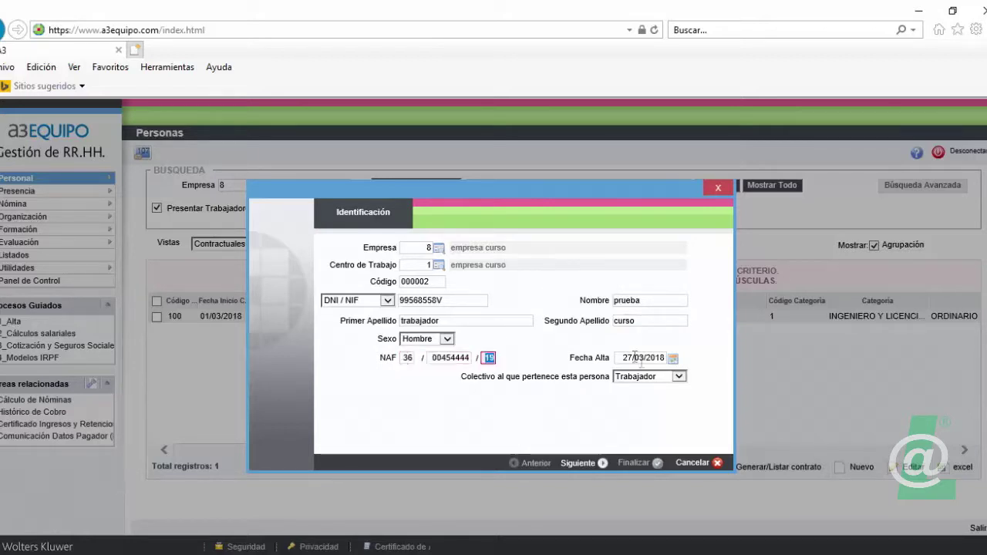
pyautogui.click(621, 360)
pyautogui.write('01/03/201')
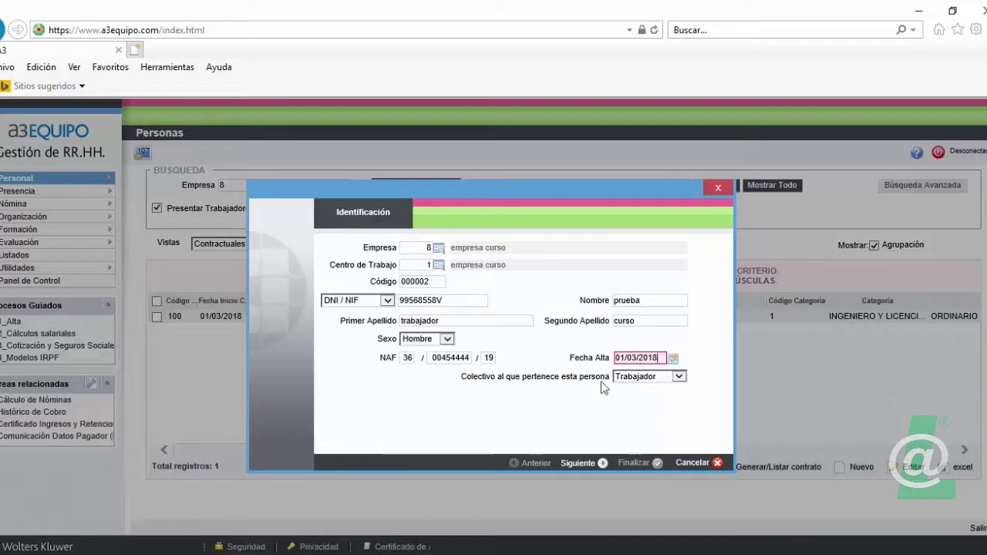
pyautogui.click(679, 377)
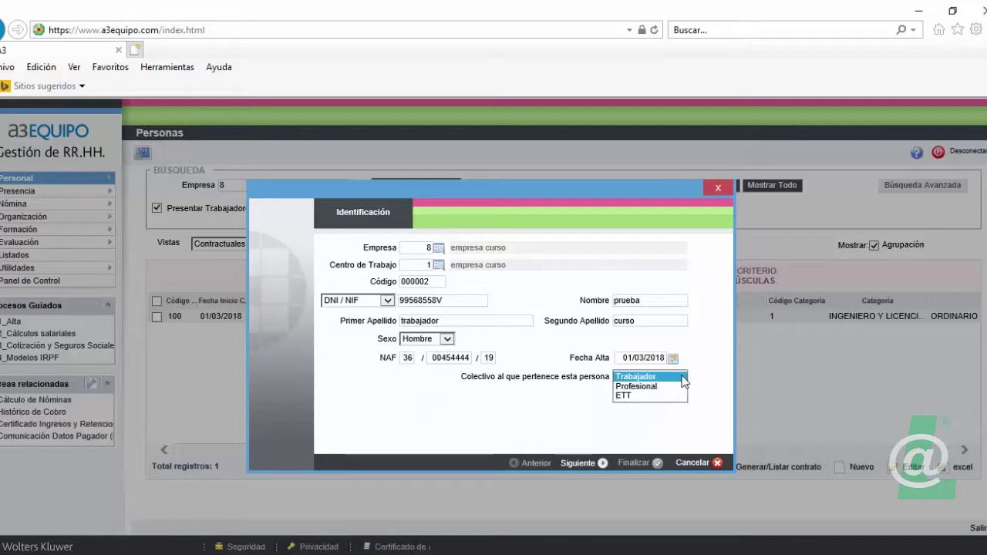
pyautogui.click(661, 377)
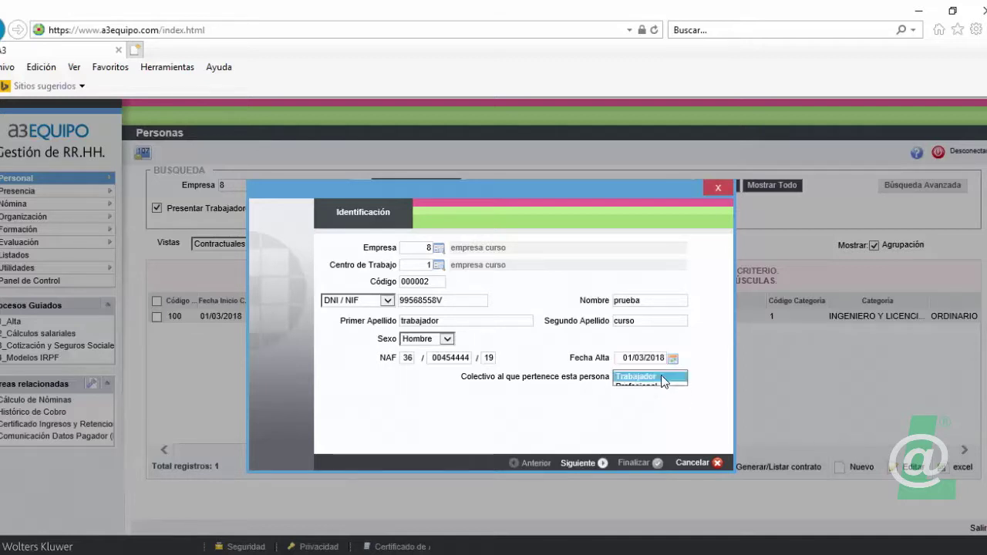
# - On the Convenio step, pick agreement COMERCIO DEL METAL, category 3 JEFE PERSONAL and job 00000002 CONTABLE
pyautogui.click(584, 466)
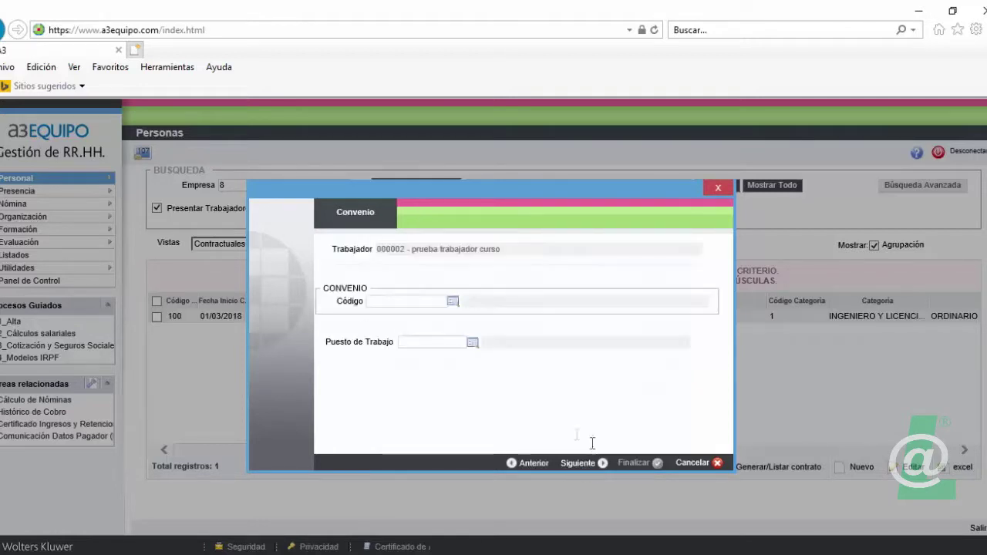
pyautogui.click(453, 301)
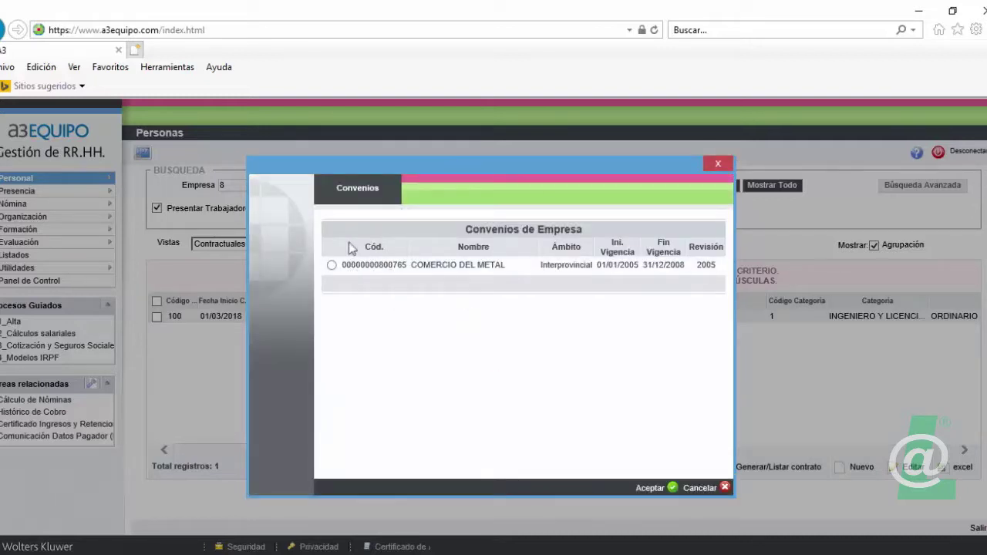
pyautogui.click(332, 265)
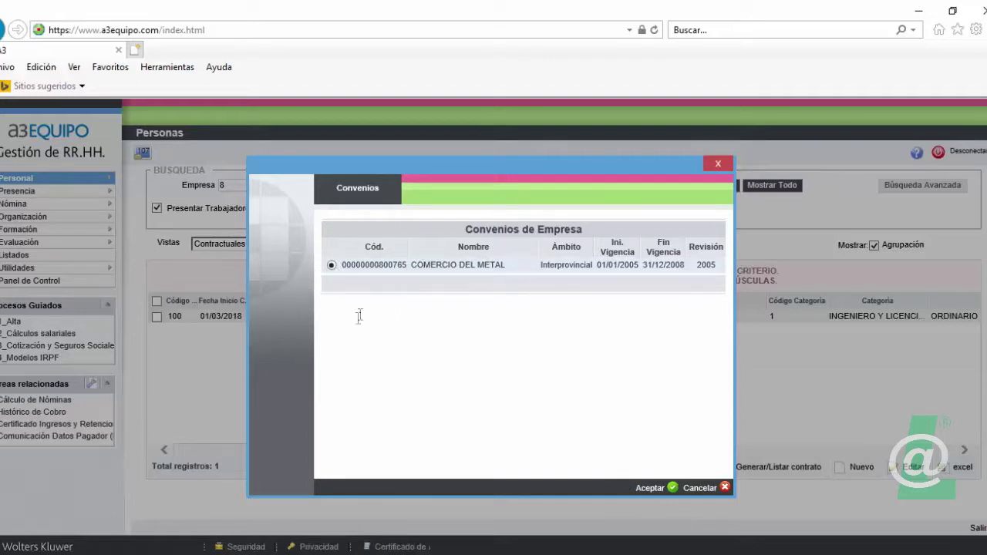
pyautogui.click(650, 489)
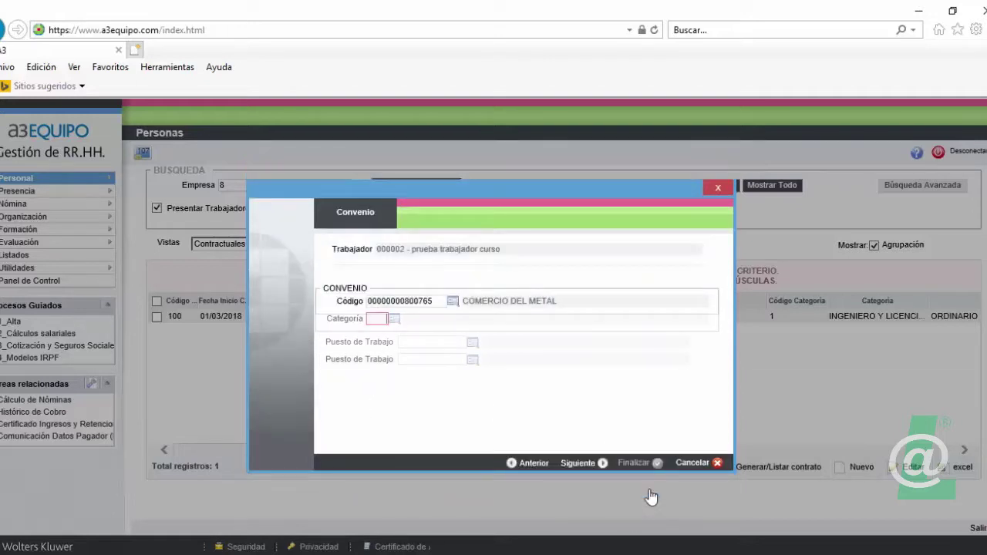
pyautogui.click(394, 325)
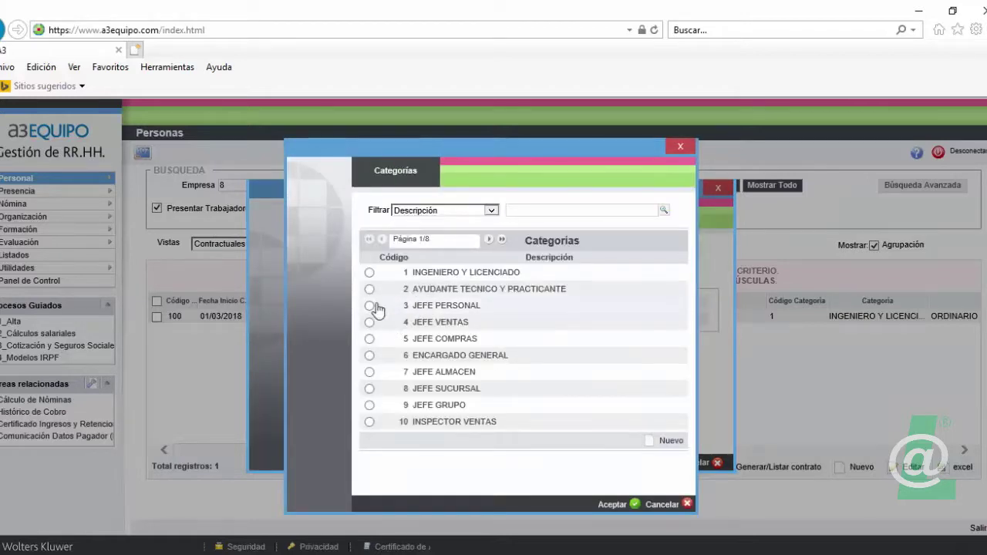
pyautogui.click(370, 306)
pyautogui.click(612, 505)
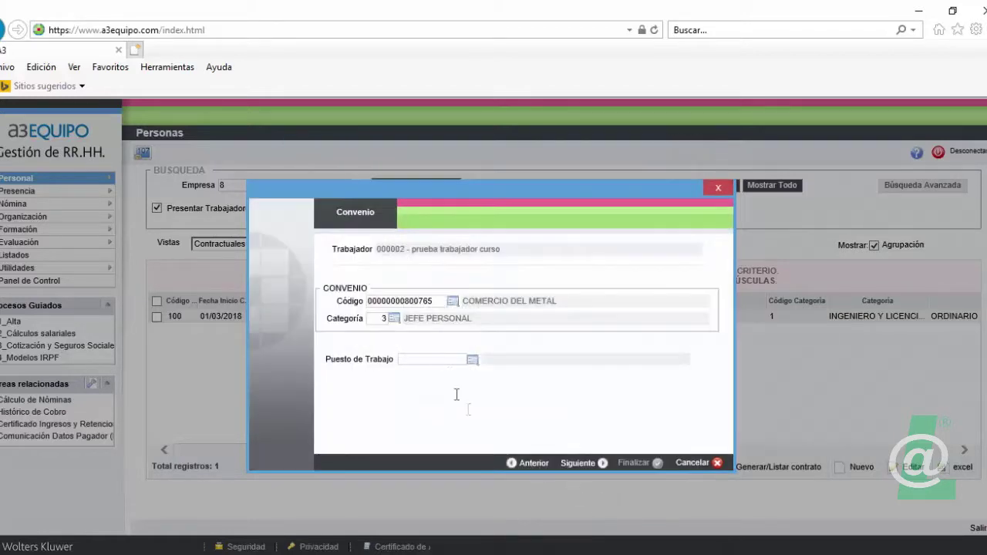
pyautogui.click(473, 360)
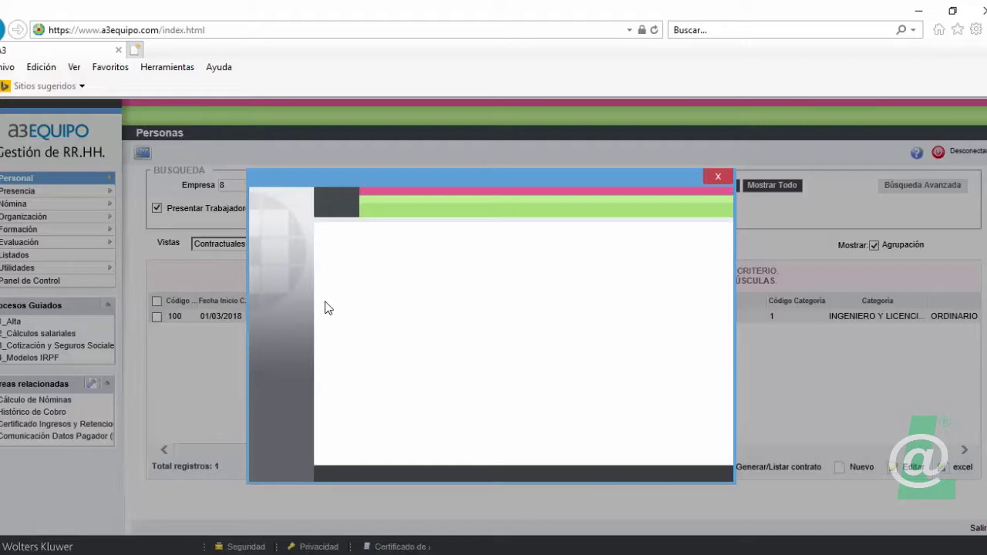
pyautogui.click(332, 386)
pyautogui.click(648, 474)
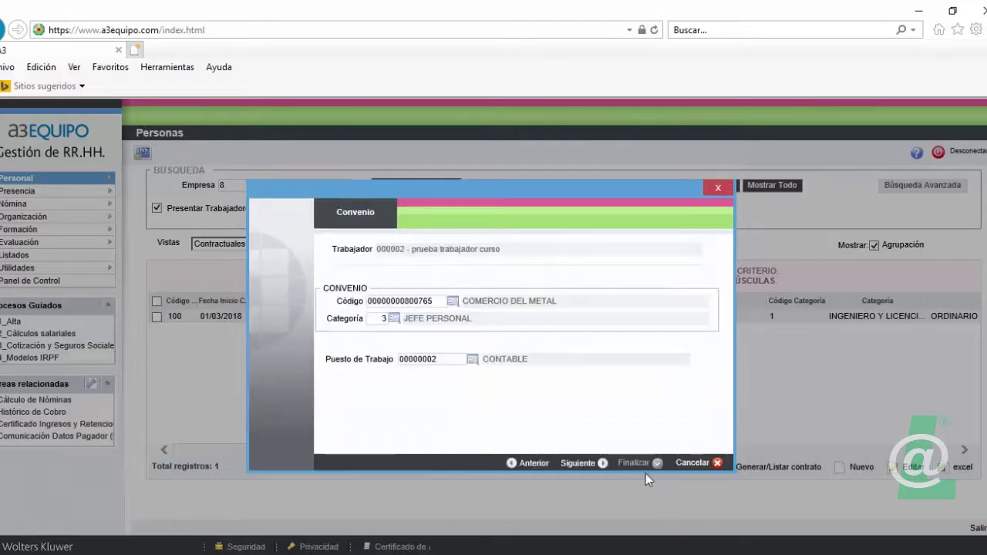
# - Accept the agreement and default contribution data, then finish to open the new worker's Ficha de Persona
pyautogui.click(592, 465)
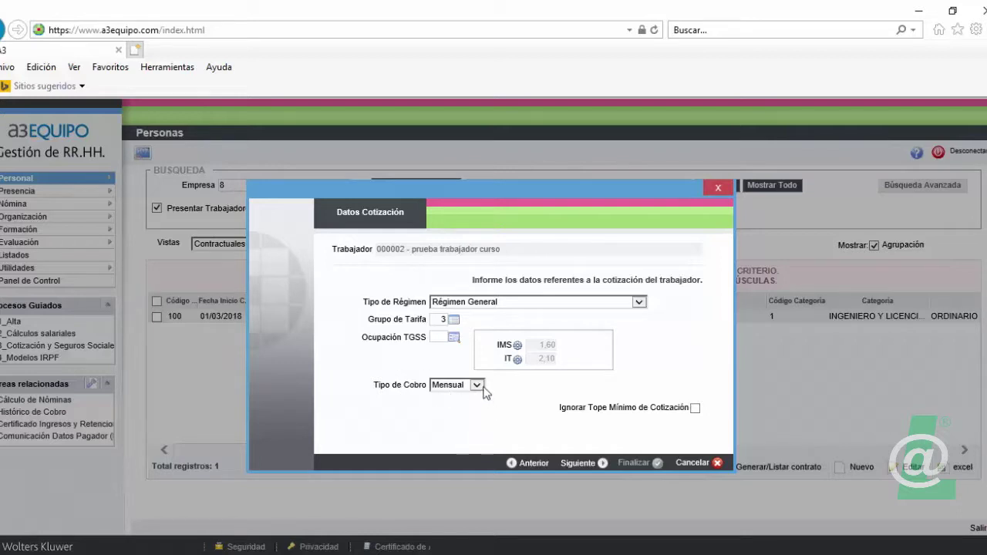
pyautogui.click(599, 466)
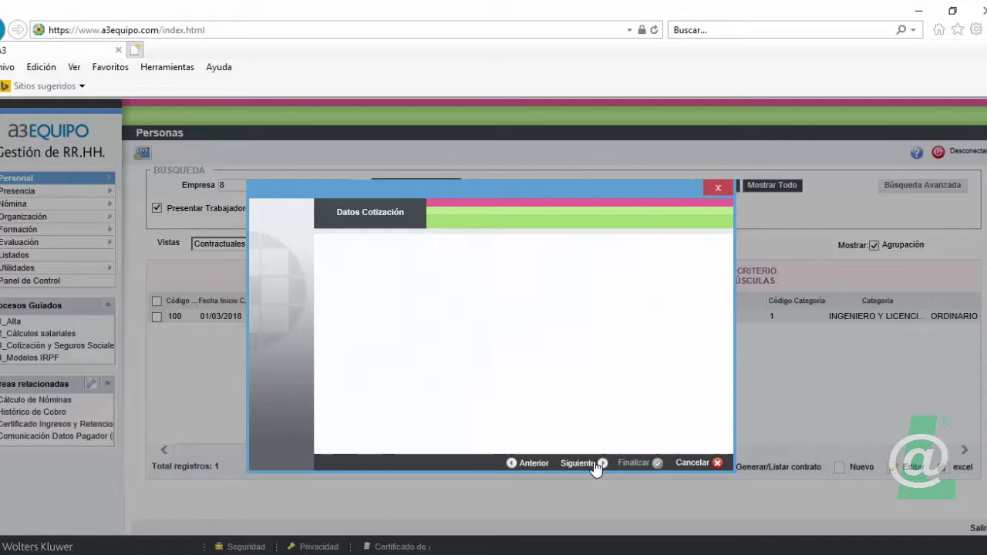
pyautogui.click(634, 466)
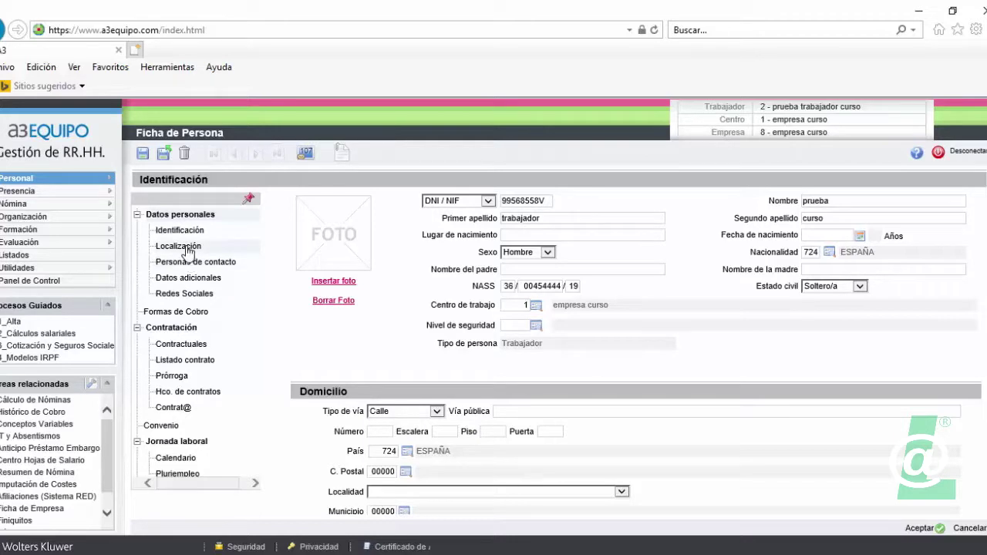
# - Enter the employee's direct phone number in the Localización section
pyautogui.click(188, 249)
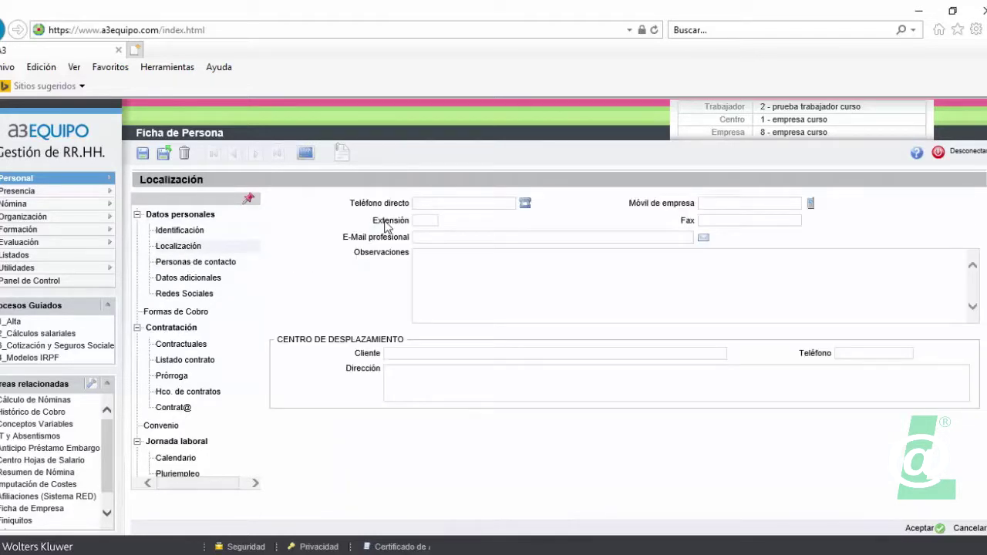
pyautogui.click(446, 202)
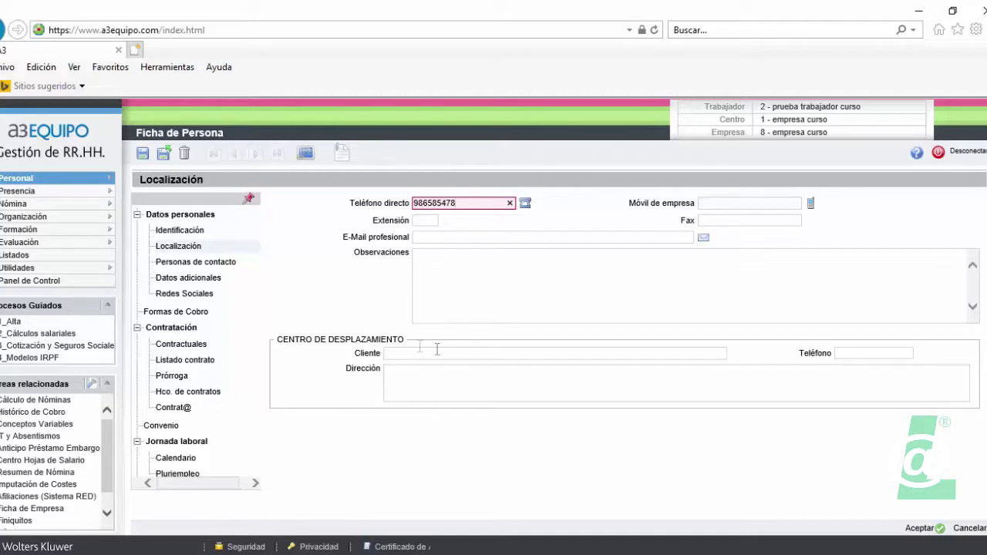
pyautogui.click(193, 267)
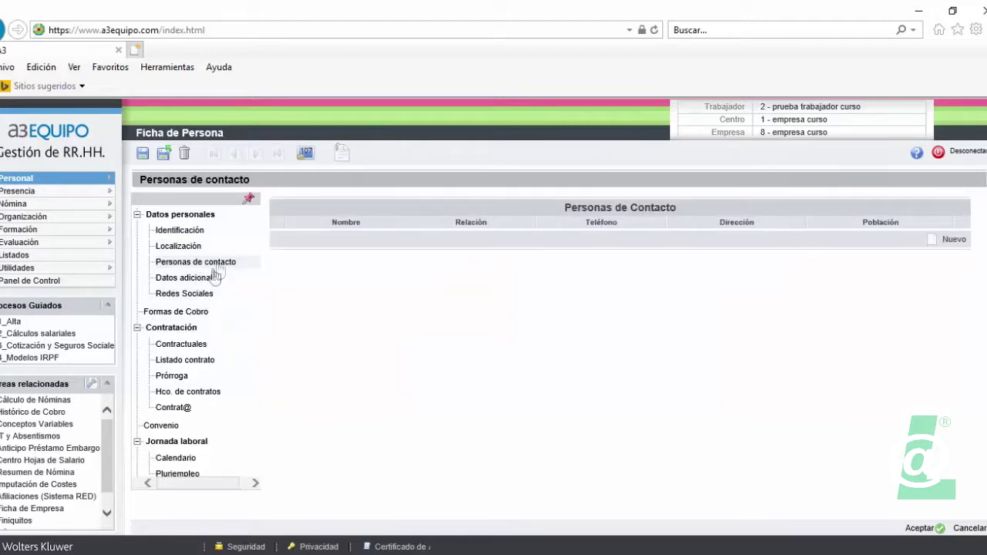
# - In Datos adicionales, tick driving licence A1 and 'dispone de vehículo propio'
pyautogui.click(205, 280)
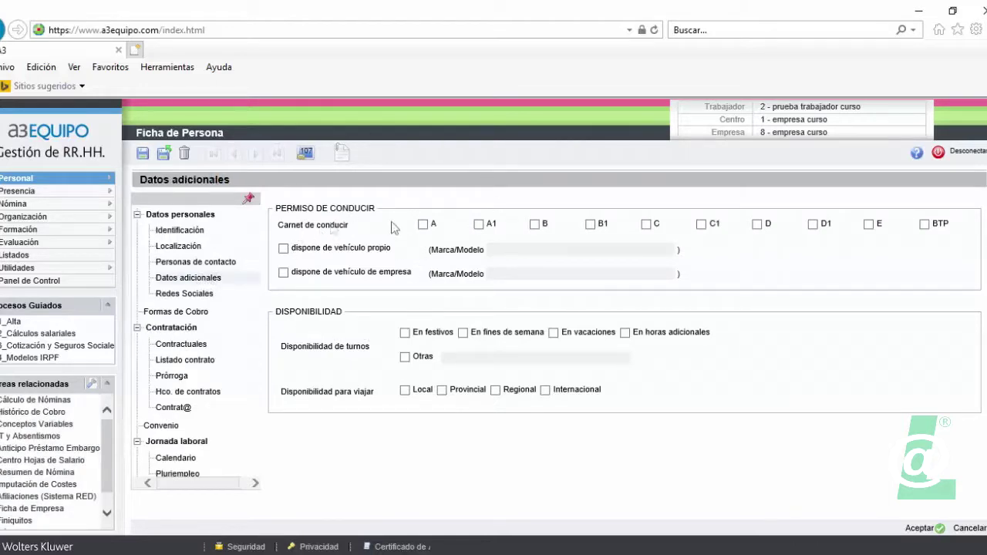
pyautogui.click(479, 225)
pyautogui.click(284, 249)
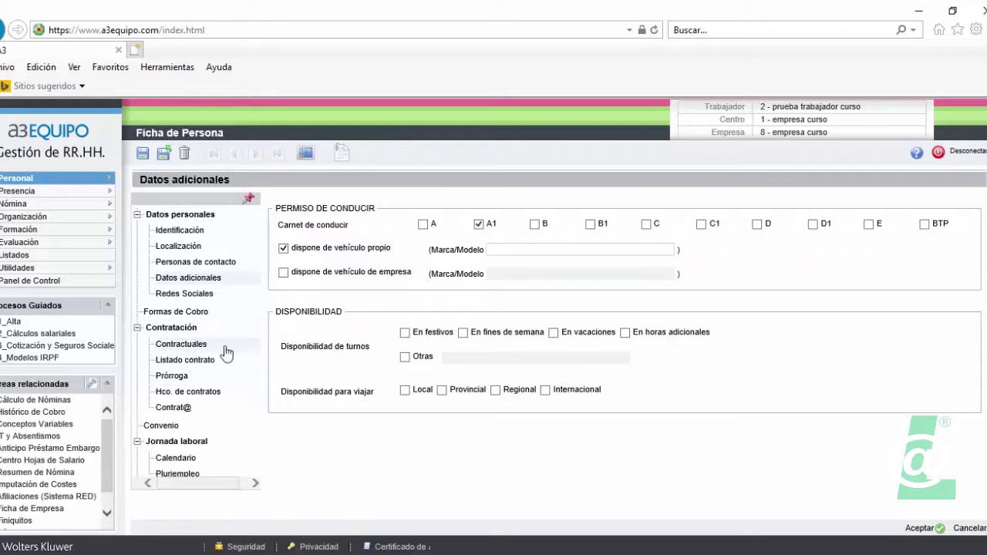
pyautogui.click(205, 344)
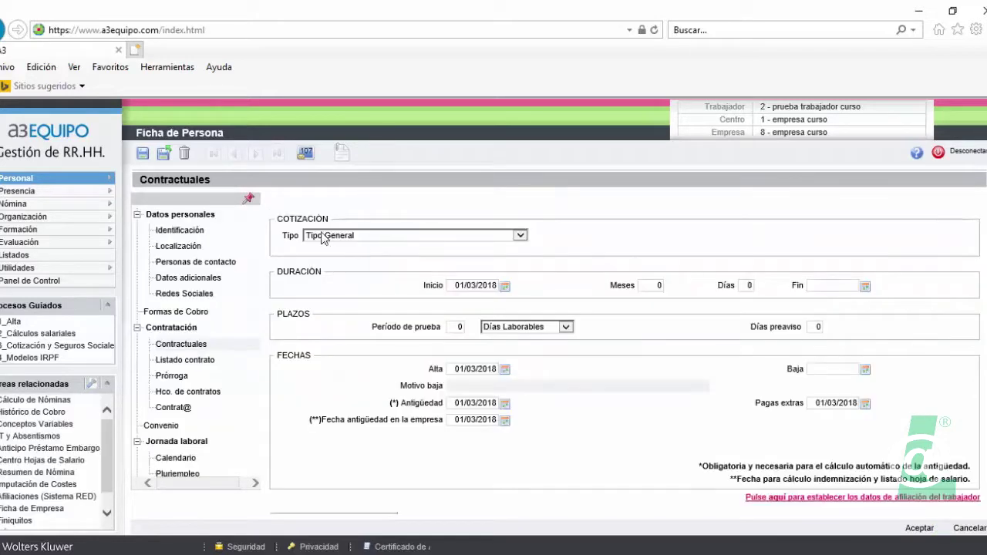
# - Set contract type 100 in Contractuales and accept the Datos de Afiliación, leaving dates at 01/03/2018
pyautogui.click(423, 226)
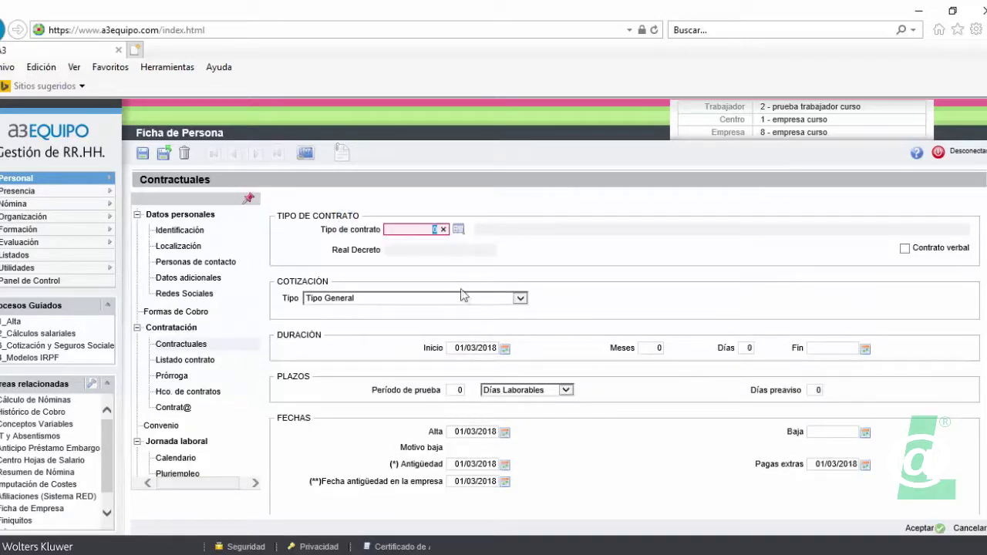
pyautogui.write('100')
pyautogui.press('Tab')
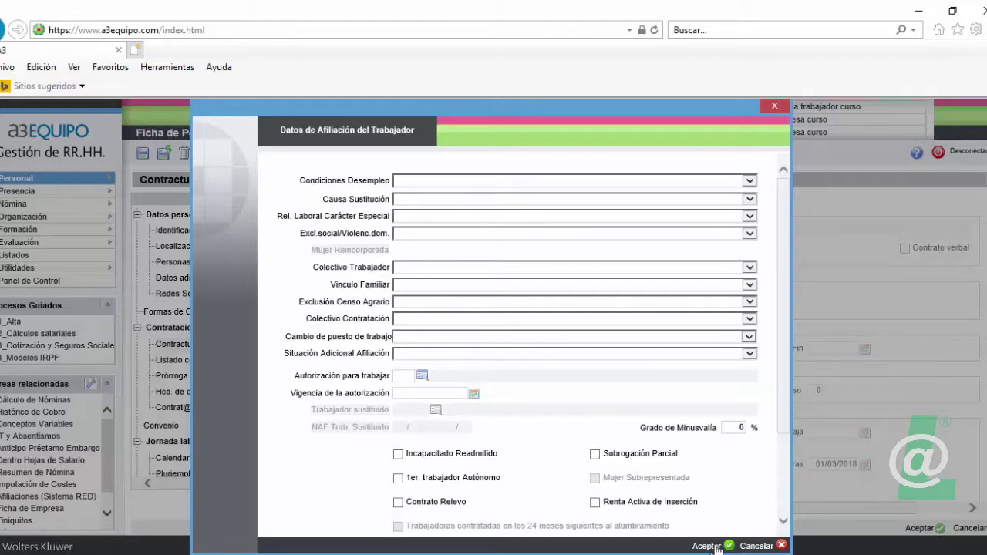
pyautogui.click(706, 547)
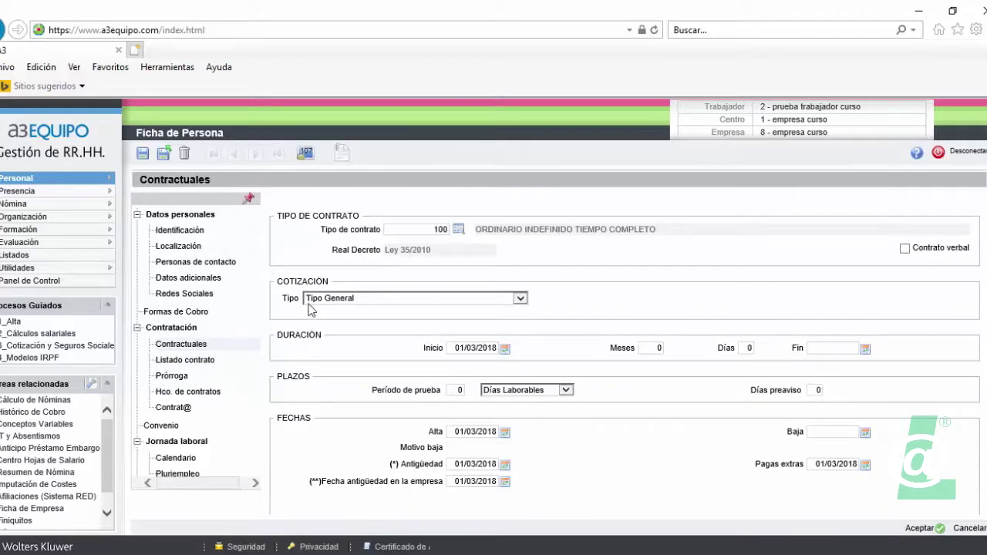
pyautogui.scroll(-1, 315, 353)
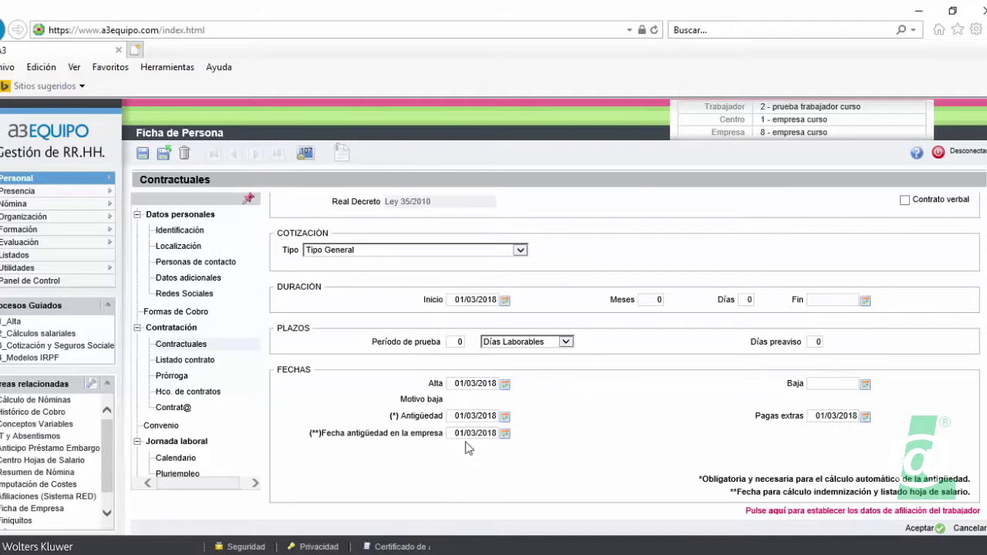
pyautogui.scroll(-1, 472, 382)
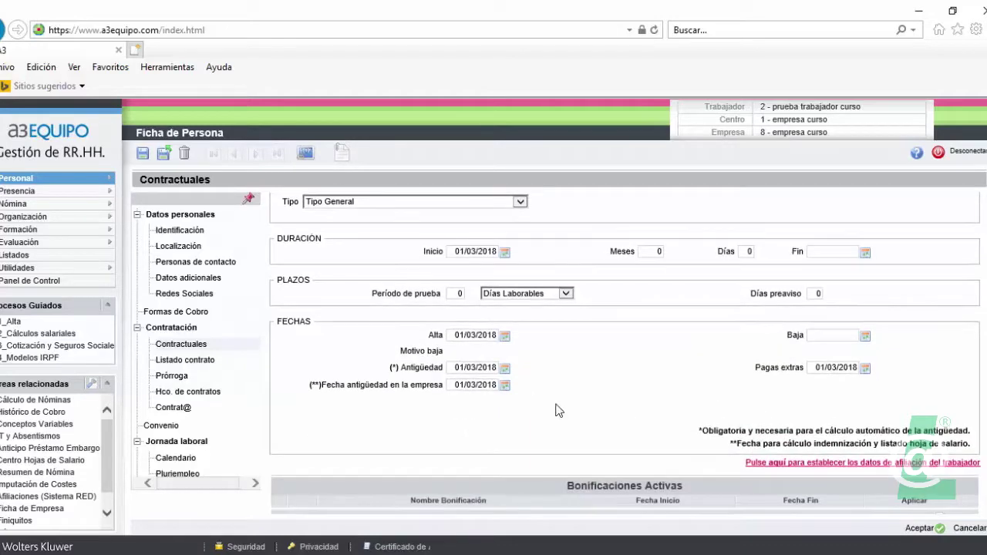
# - Show Listado contrato: contract 100 ordinario indefinido tiempo completo, Ley 35/2010, gross Según Convenio
pyautogui.click(186, 360)
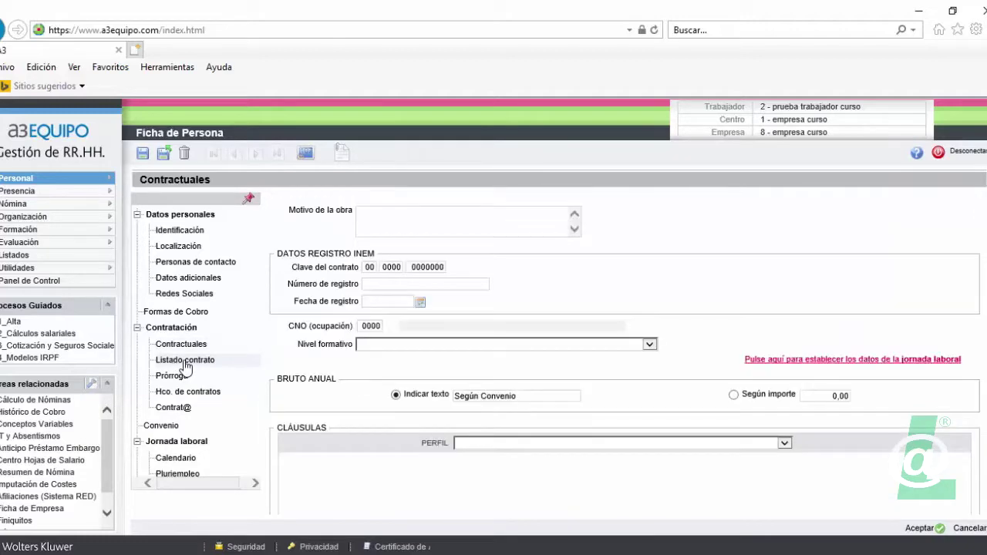
pyautogui.click(187, 360)
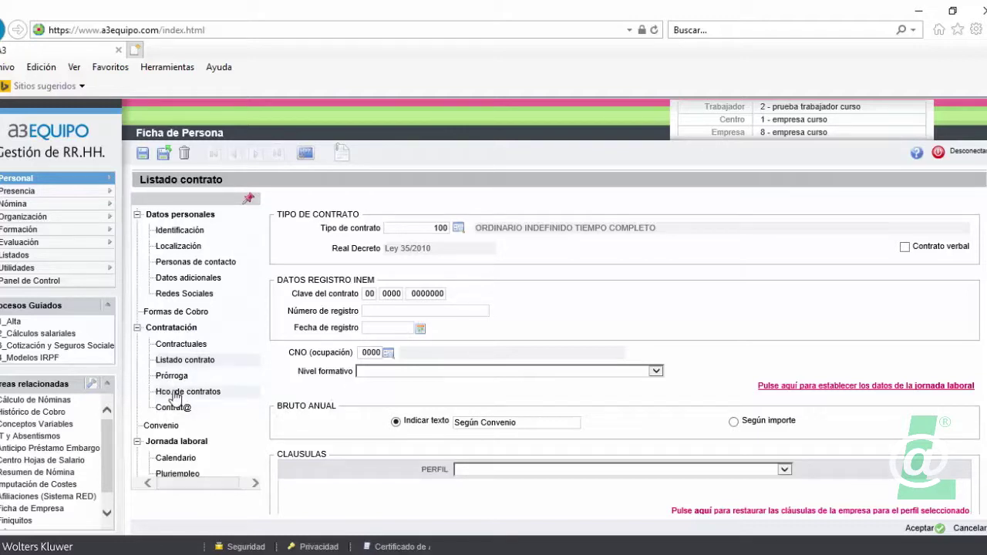
pyautogui.scroll(-2, 175, 396)
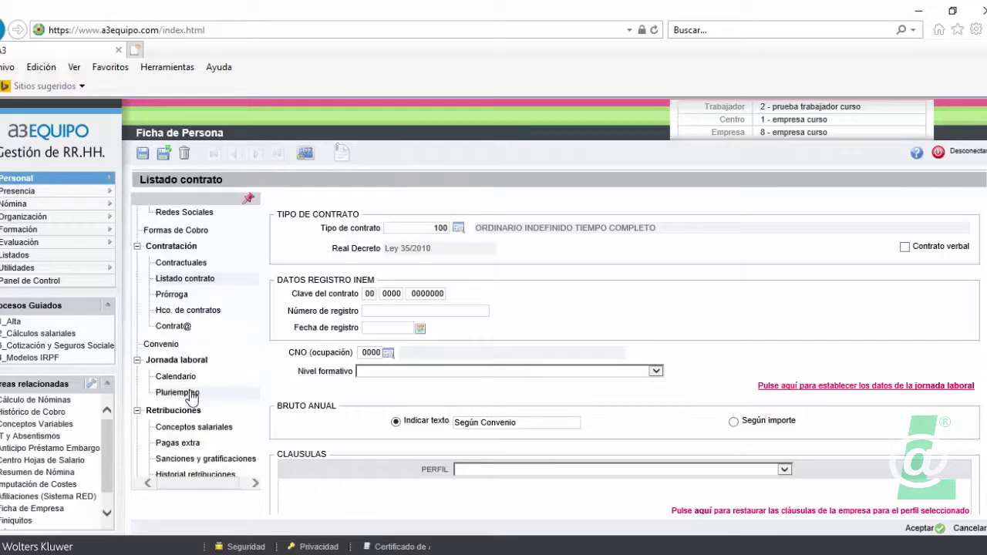
pyautogui.scroll(-2, 157, 372)
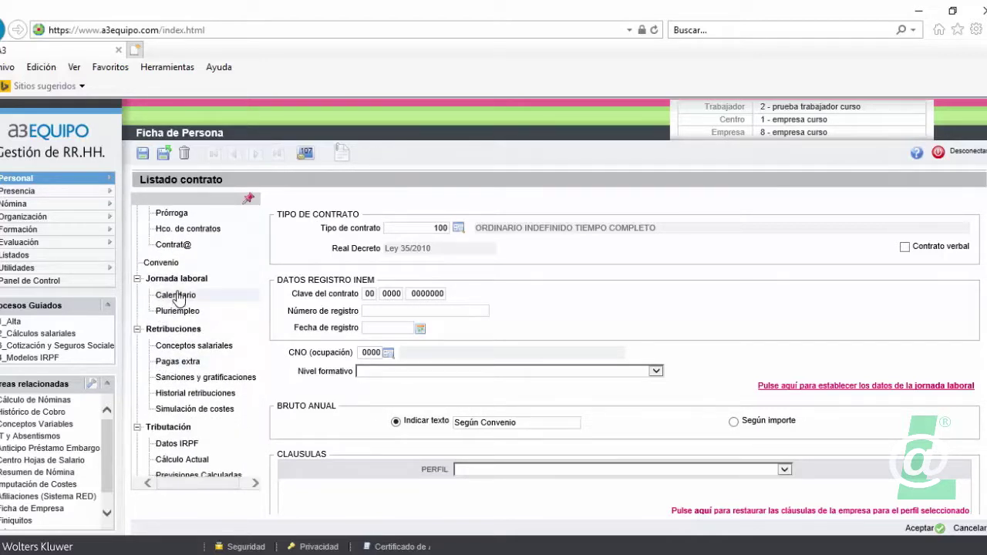
# - Show the 2018 Calendario and set Tipo de jornada to Completa
pyautogui.click(176, 296)
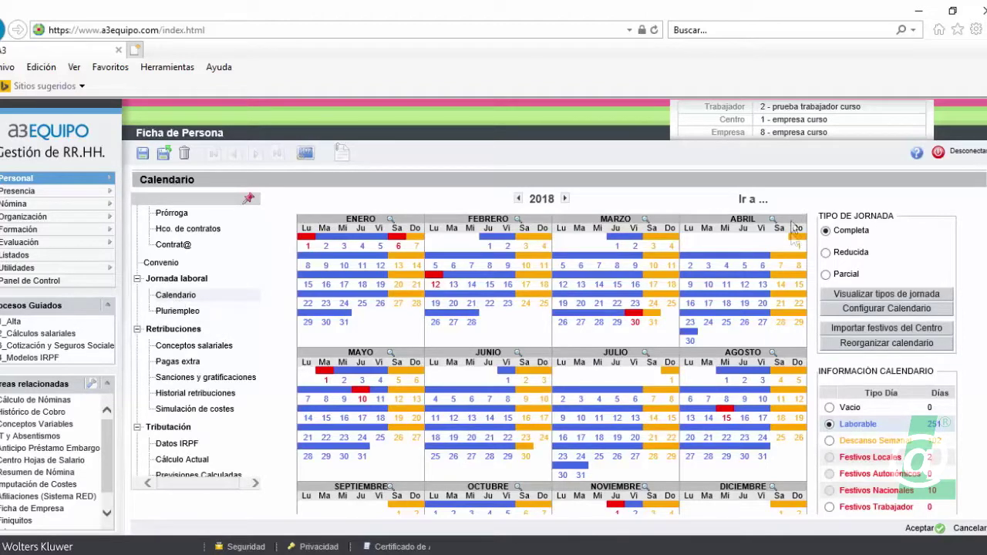
pyautogui.click(827, 230)
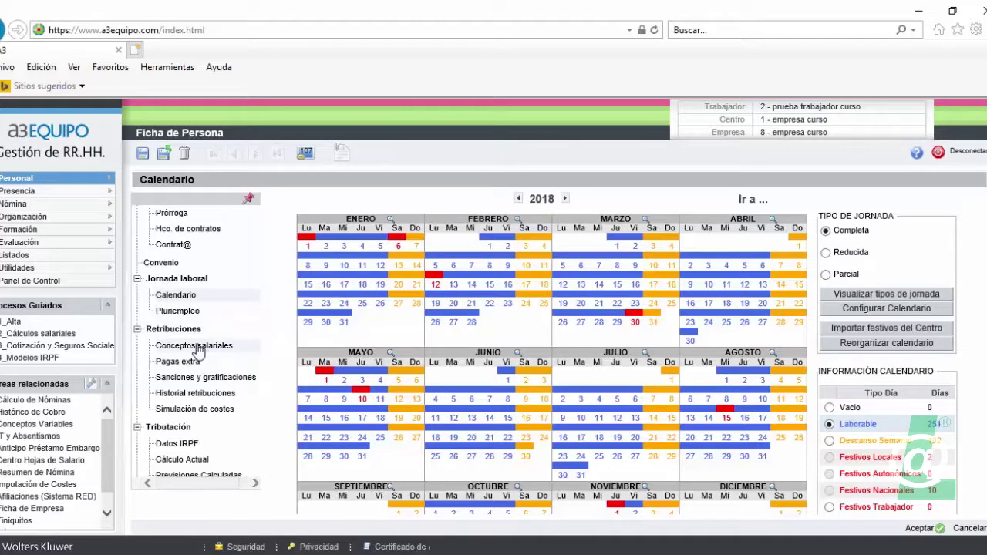
# - Review Salario Base 1.201,67 in Conceptos salariales, then view the Junio extra payment collected 30/06
pyautogui.click(197, 346)
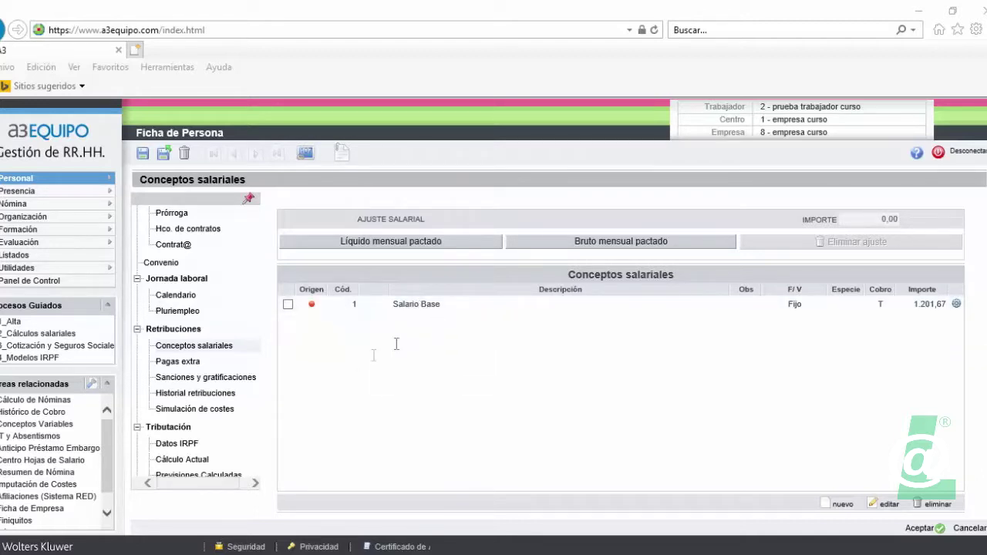
pyautogui.click(179, 363)
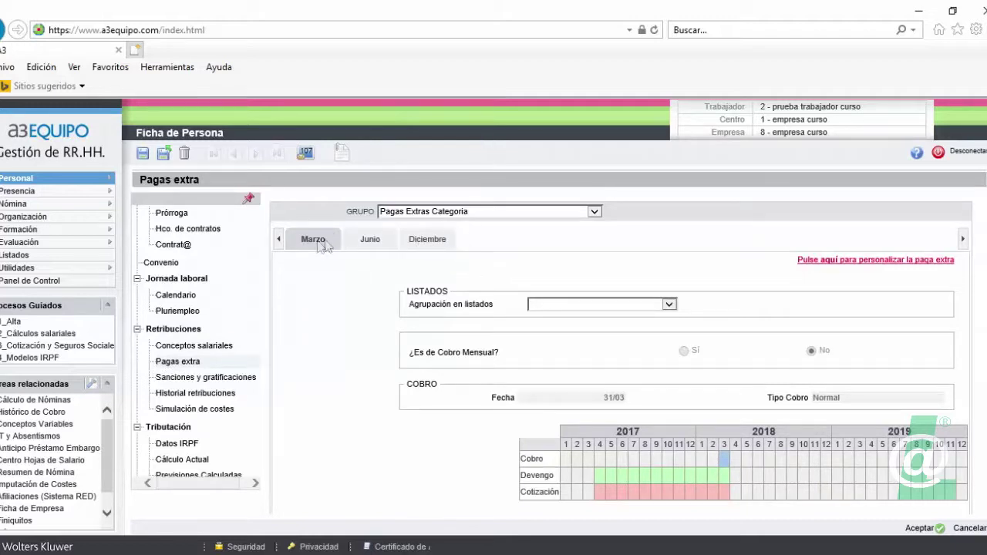
pyautogui.click(369, 240)
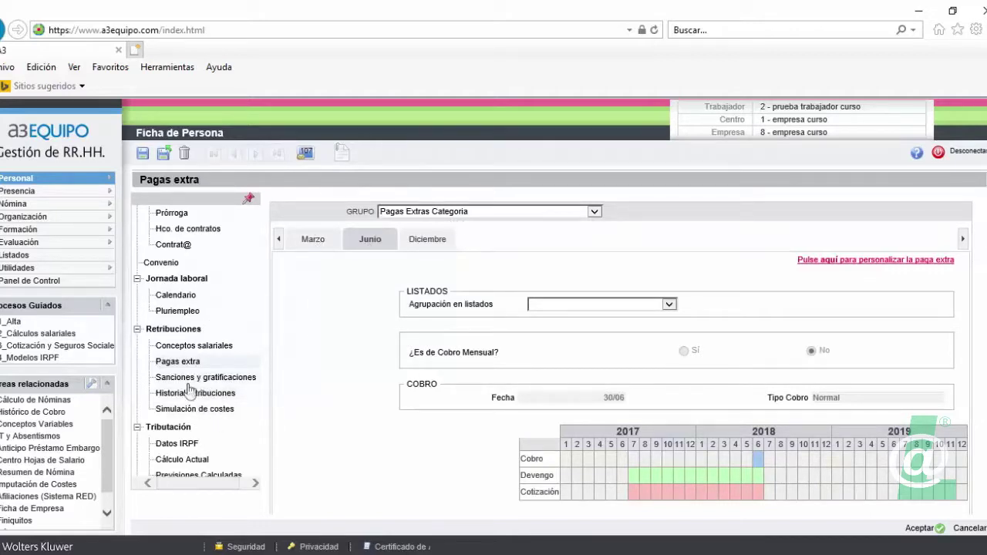
pyautogui.scroll(-3, 193, 386)
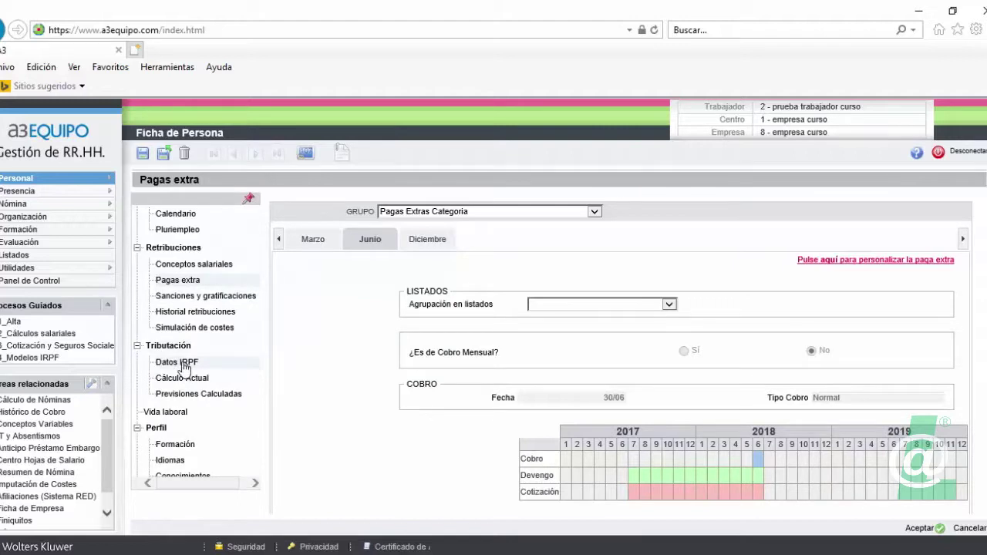
# - In Datos IRPF, tick Descendiente and add a descendant born in 2013 with 50% deduction
pyautogui.click(183, 366)
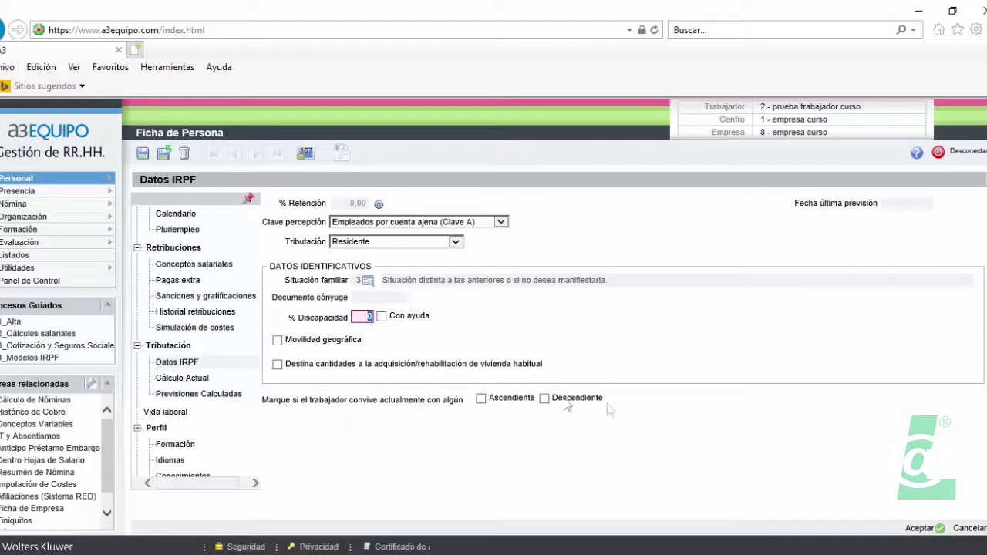
pyautogui.click(545, 399)
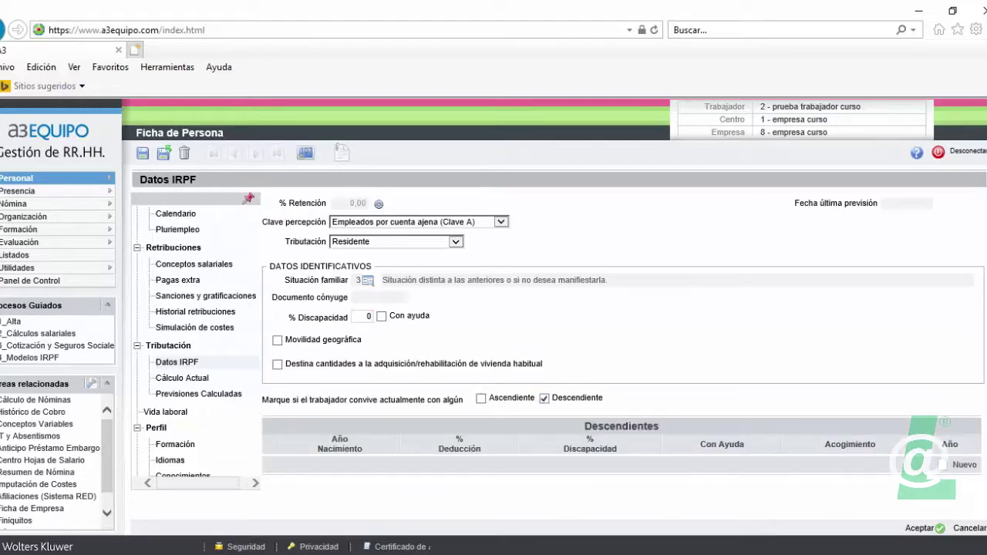
pyautogui.click(954, 467)
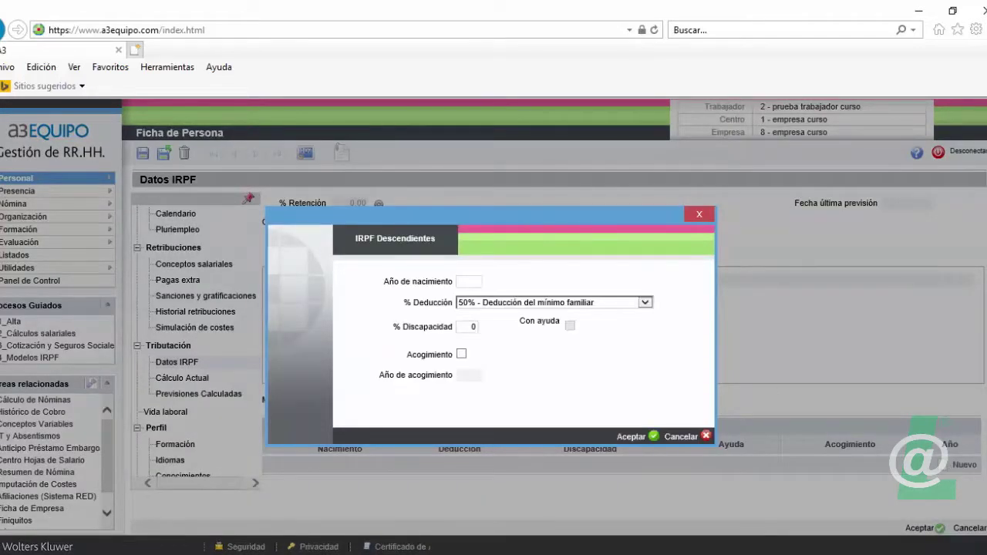
pyautogui.click(466, 282)
pyautogui.write('2013')
pyautogui.press('Tab')
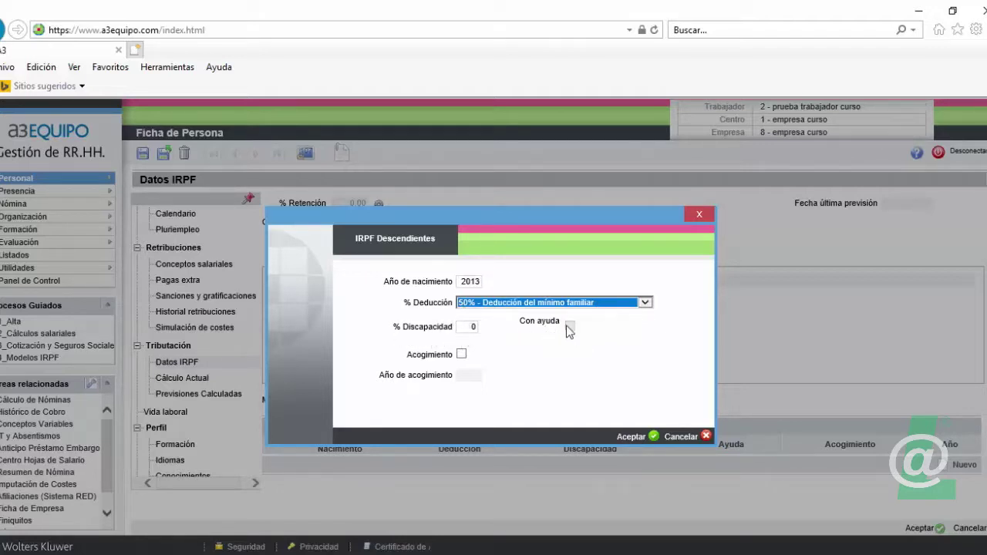
pyautogui.click(633, 437)
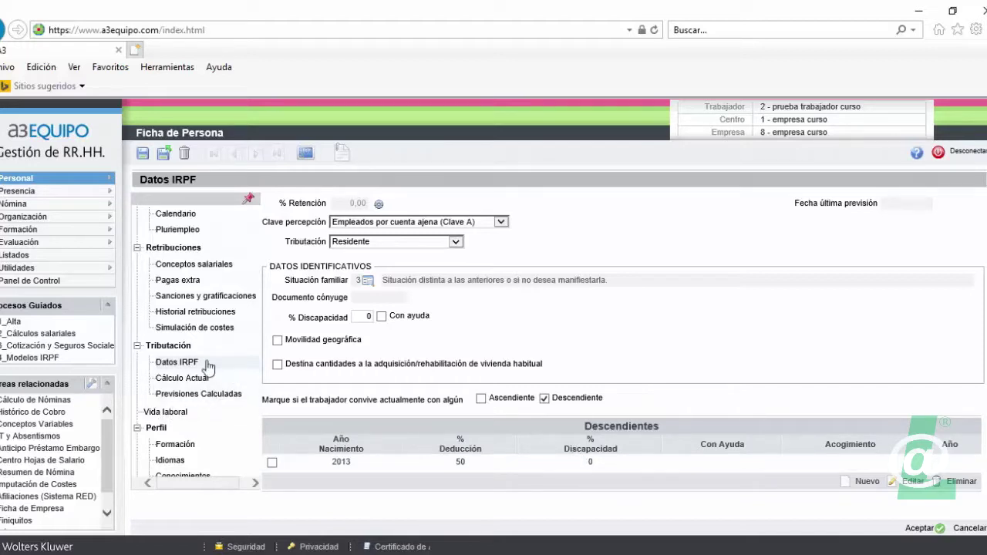
# - Open the Formación section under Perfil
pyautogui.scroll(-2, 206, 372)
pyautogui.scroll(-2, 207, 372)
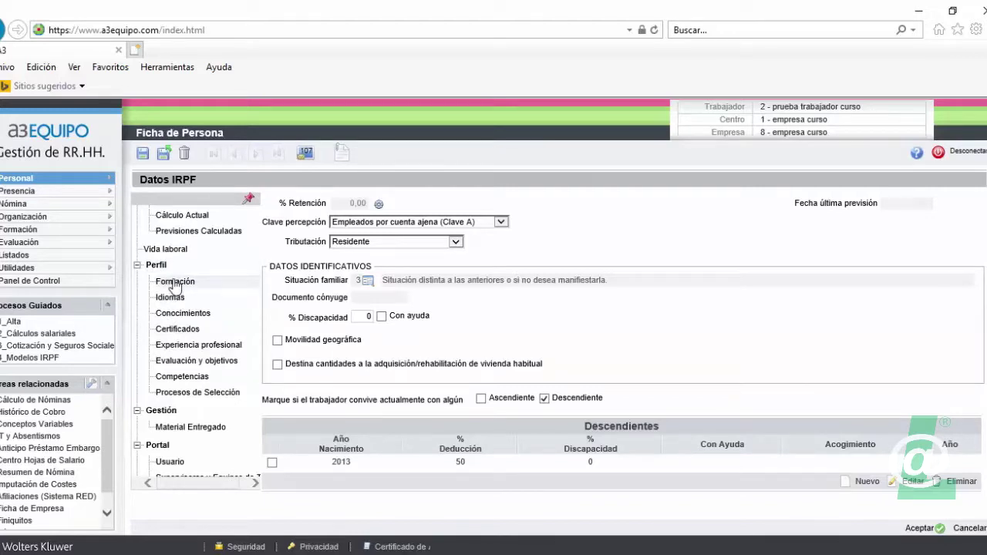
pyautogui.click(173, 283)
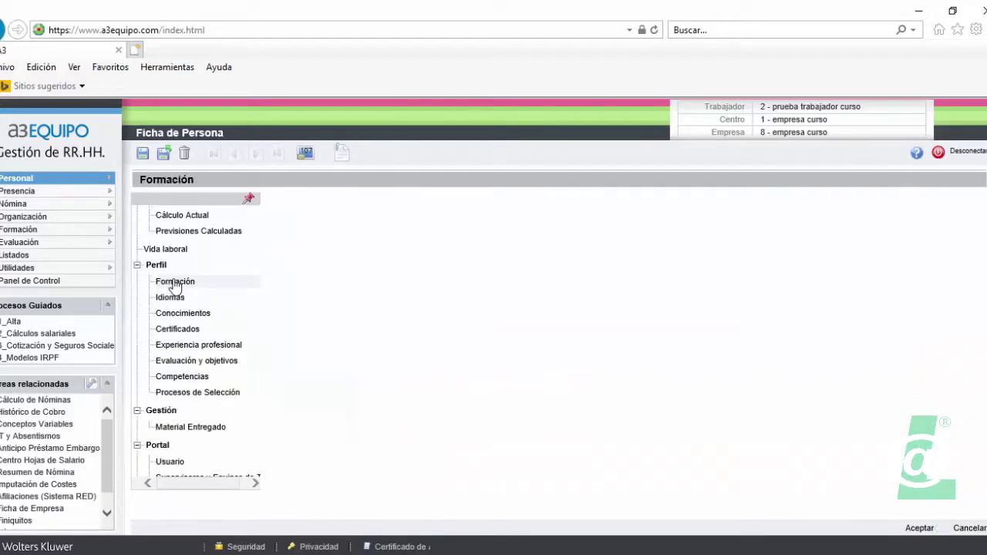